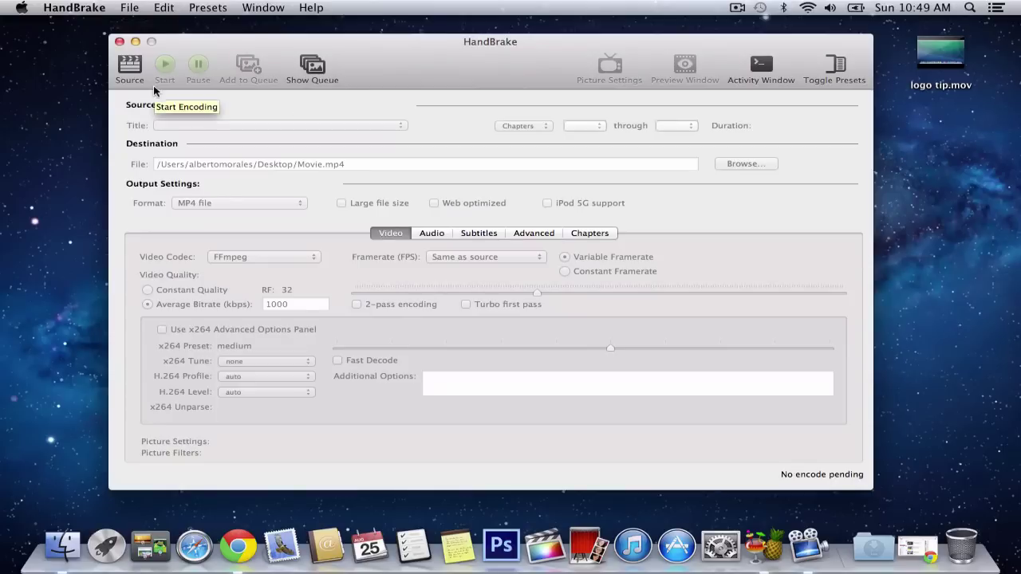
Open logo tip.mov from the Desktop as HandBrake's source, a 2:32 1280×720 clip
{"action": "left_click", "coordinate": [129, 67]}
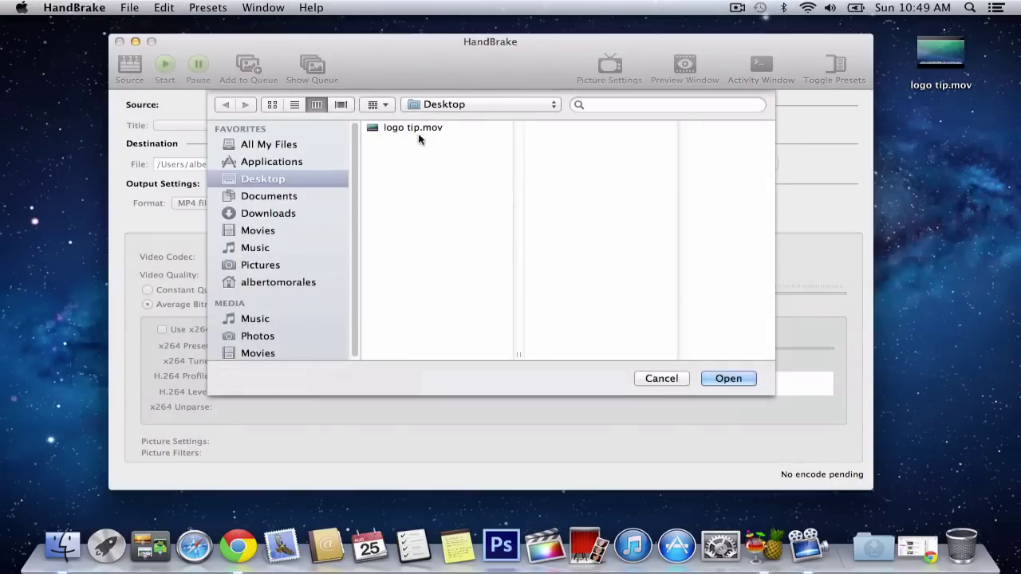
{"action": "left_click", "coordinate": [410, 133]}
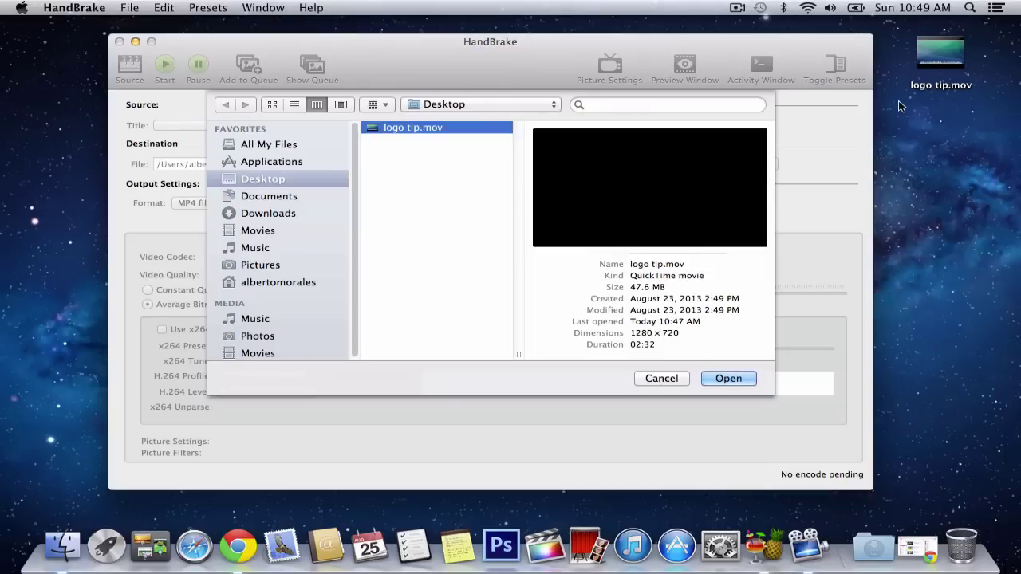
{"action": "left_click", "coordinate": [726, 379]}
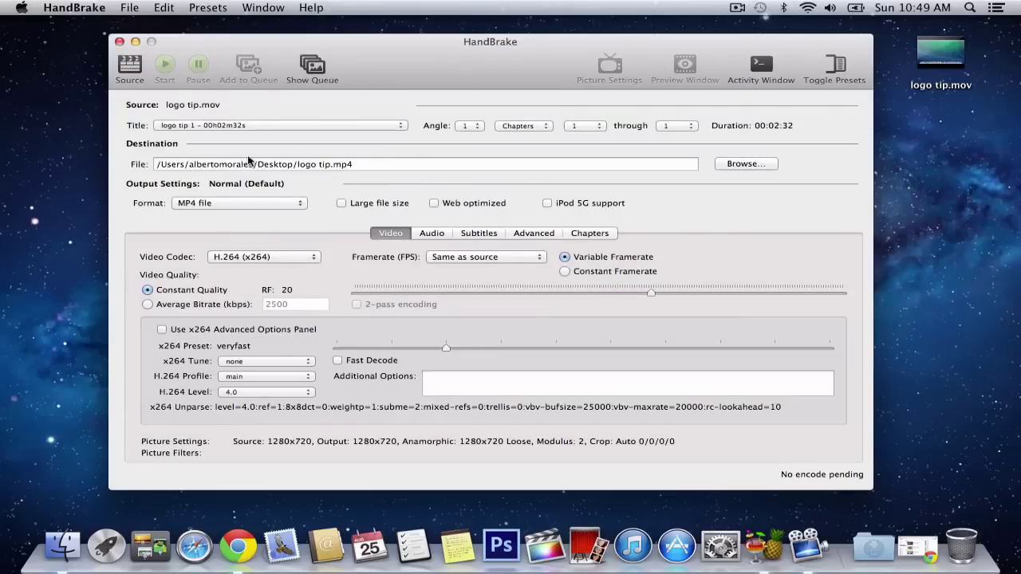
Keep the single source title, rename the destination to logo tip 1.mp4, and keep MP4 format
{"action": "left_click", "coordinate": [217, 127]}
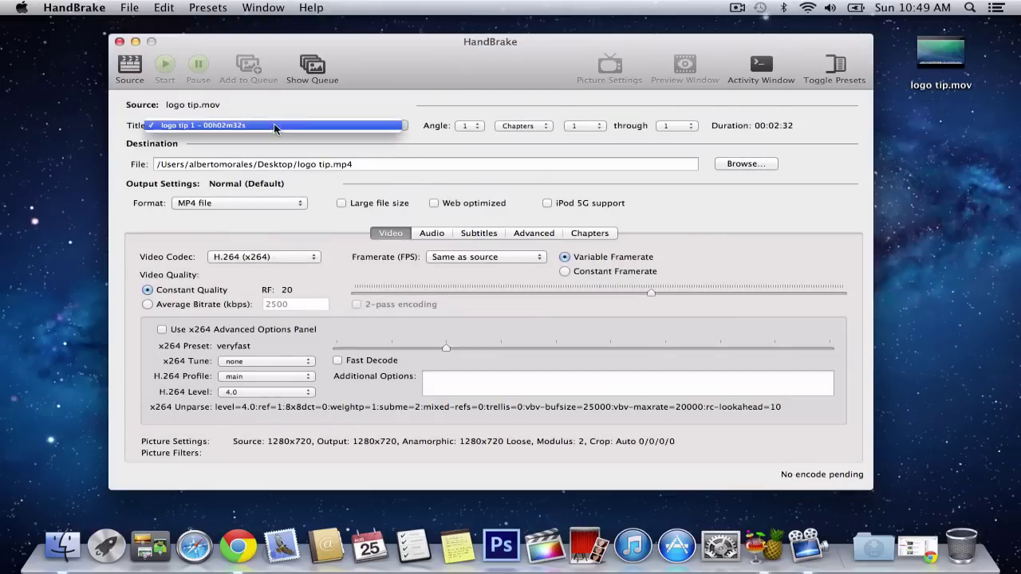
{"action": "left_click", "coordinate": [335, 108]}
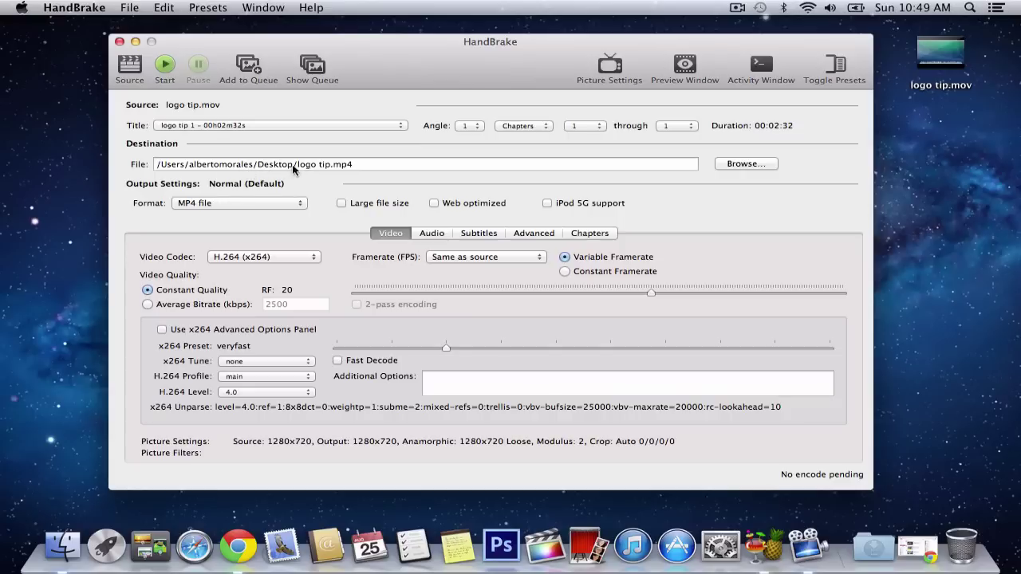
{"action": "left_click", "coordinate": [331, 164]}
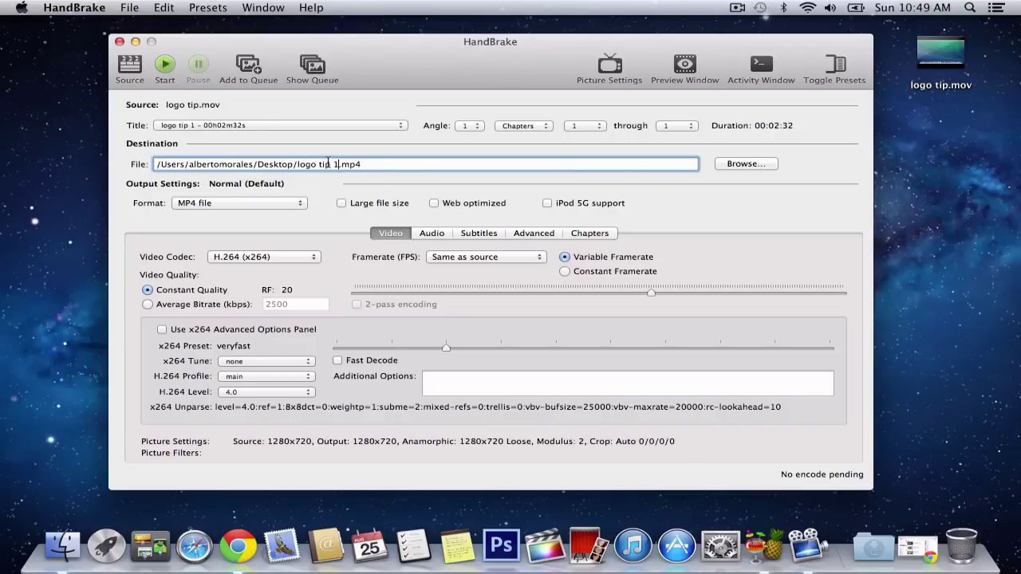
{"action": "left_click", "coordinate": [240, 206]}
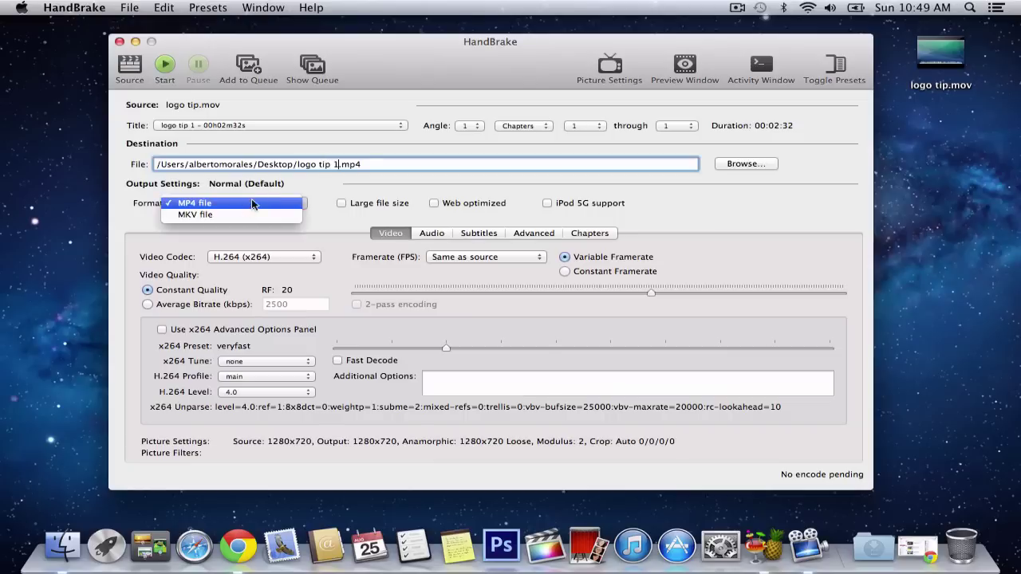
{"action": "left_click", "coordinate": [269, 199]}
{"action": "left_click", "coordinate": [254, 208]}
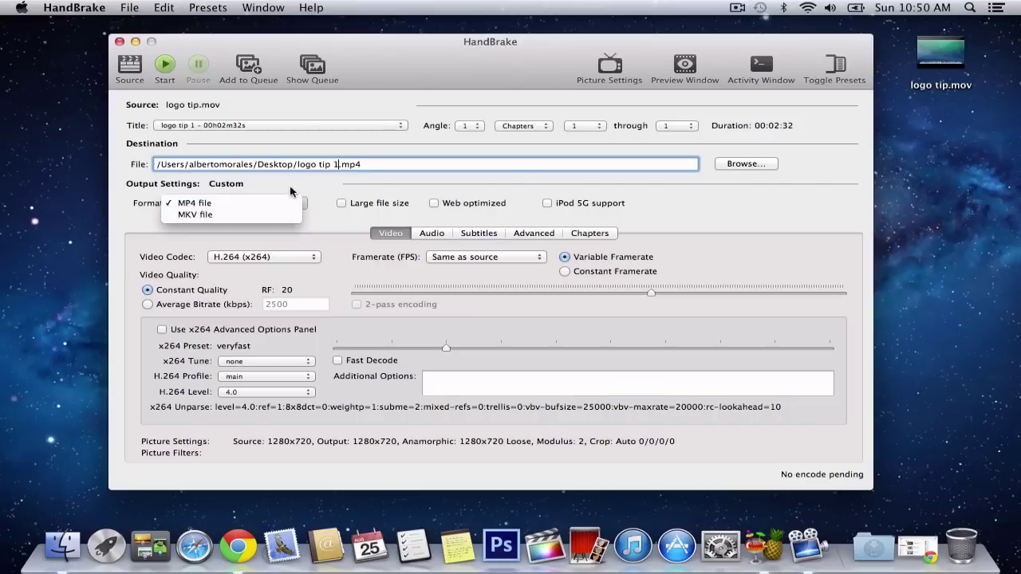
{"action": "left_click", "coordinate": [326, 188]}
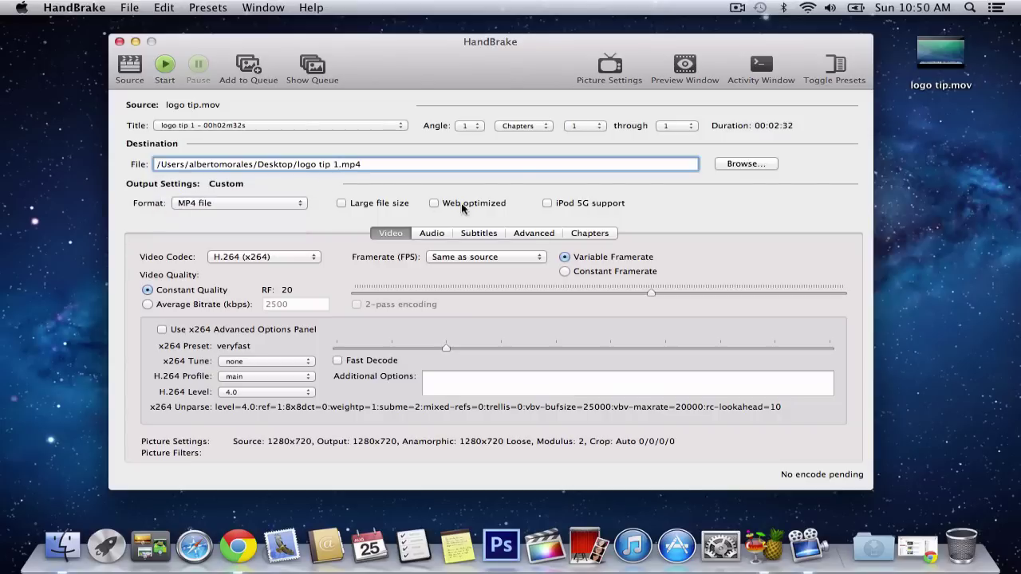
Enable Web optimized, keep H.264 (x264) as the video encoder and 160 audio bitrate
{"action": "left_click", "coordinate": [434, 203]}
{"action": "left_click", "coordinate": [271, 259]}
{"action": "left_click", "coordinate": [295, 234]}
{"action": "left_click", "coordinate": [528, 233]}
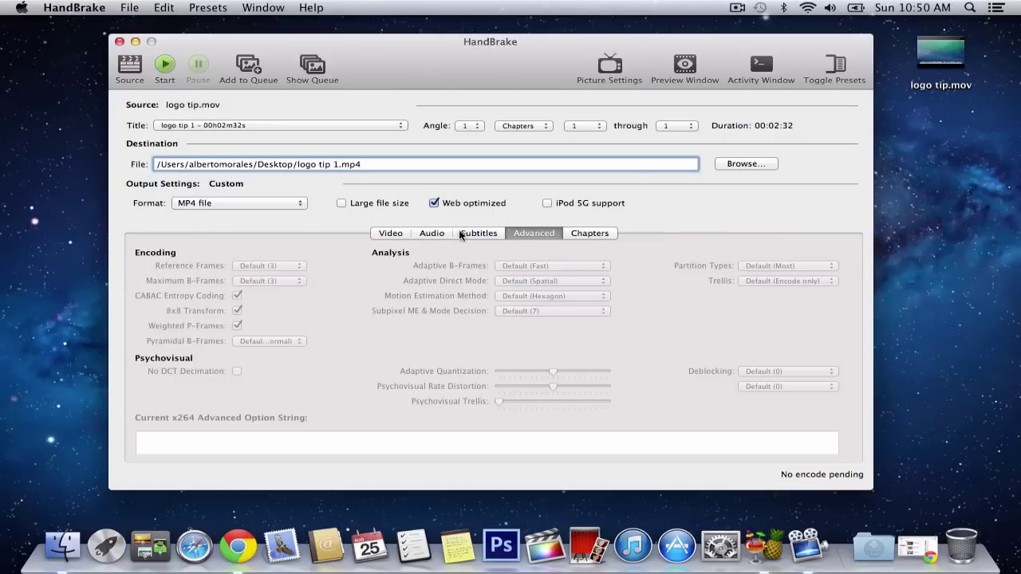
{"action": "left_click", "coordinate": [427, 238]}
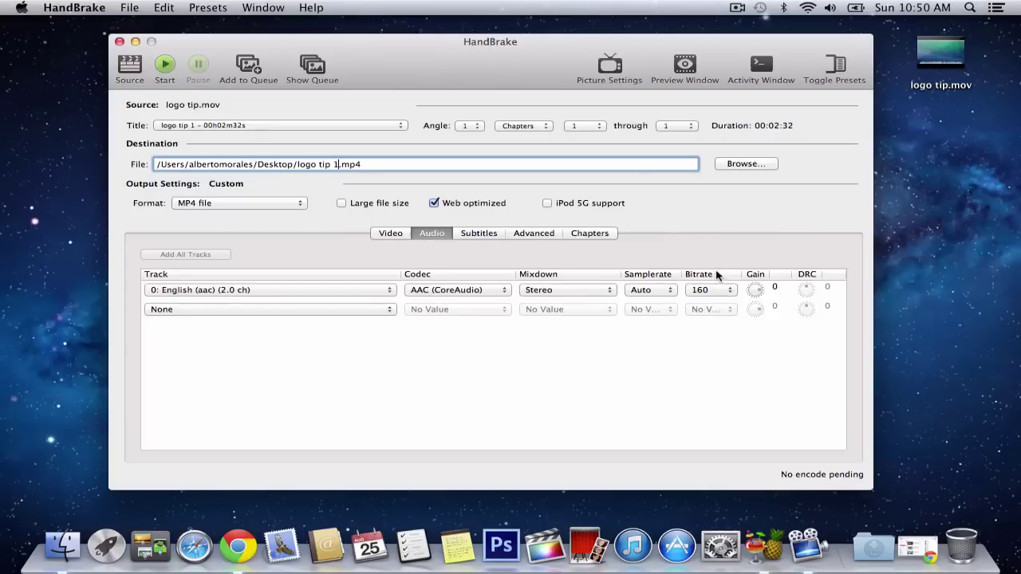
{"action": "left_click", "coordinate": [719, 290]}
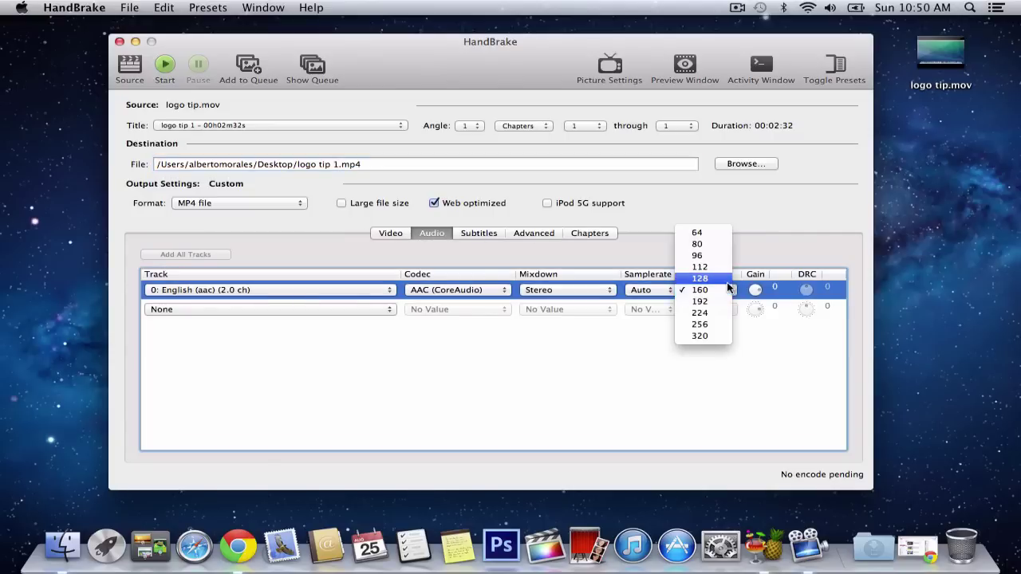
{"action": "left_click", "coordinate": [718, 290]}
Check the original logo tip.mov file's size and details in its Info window
{"action": "right_click", "coordinate": [942, 70]}
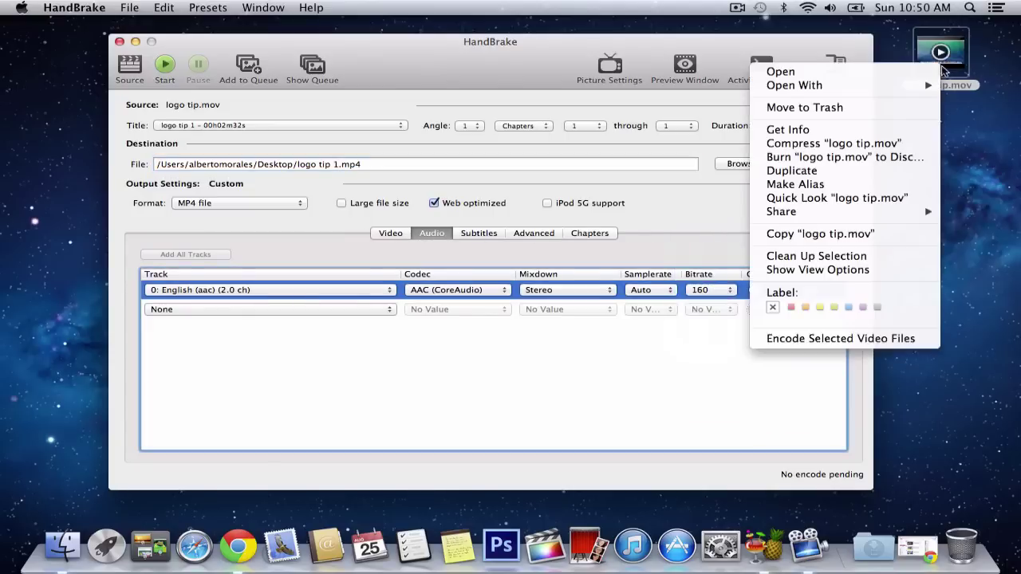
{"action": "left_click", "coordinate": [769, 128]}
{"action": "left_click", "coordinate": [39, 188]}
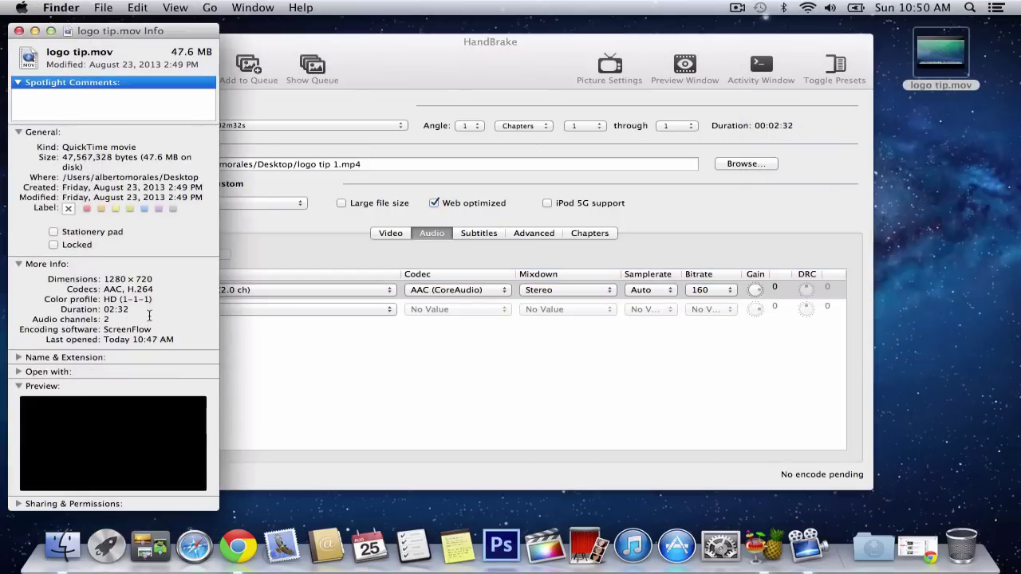
{"action": "left_click", "coordinate": [19, 30]}
Reconfirm the 160 audio bitrate and start encoding logo tip 1.mp4
{"action": "left_click", "coordinate": [562, 92]}
{"action": "left_click", "coordinate": [710, 301]}
{"action": "left_click", "coordinate": [710, 291]}
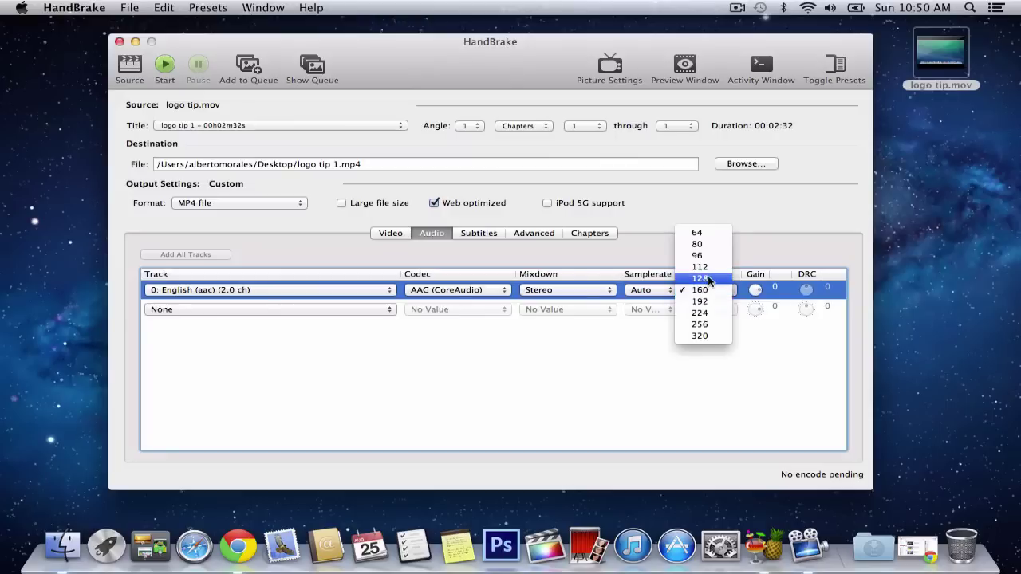
{"action": "left_click", "coordinate": [768, 237]}
{"action": "left_click", "coordinate": [391, 233]}
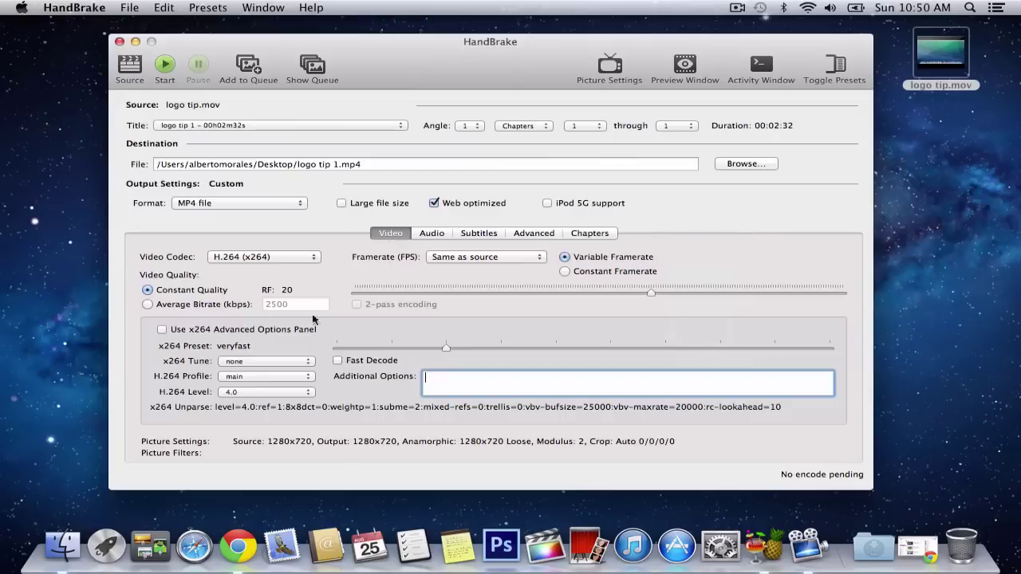
{"action": "left_click", "coordinate": [159, 66]}
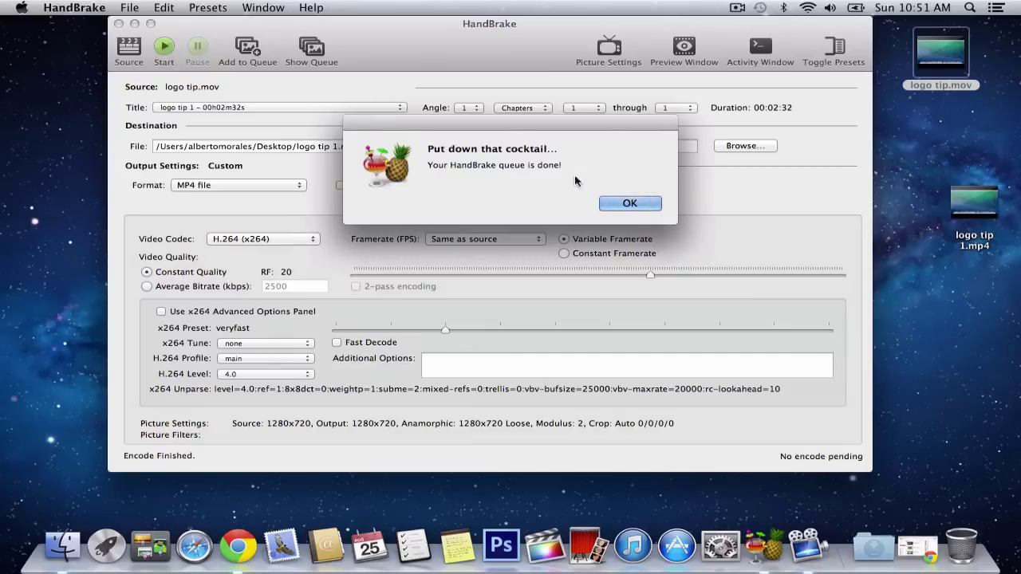
Dismiss the queue-done notice and hide HandBrake to reveal the Desktop
{"action": "left_click", "coordinate": [627, 204]}
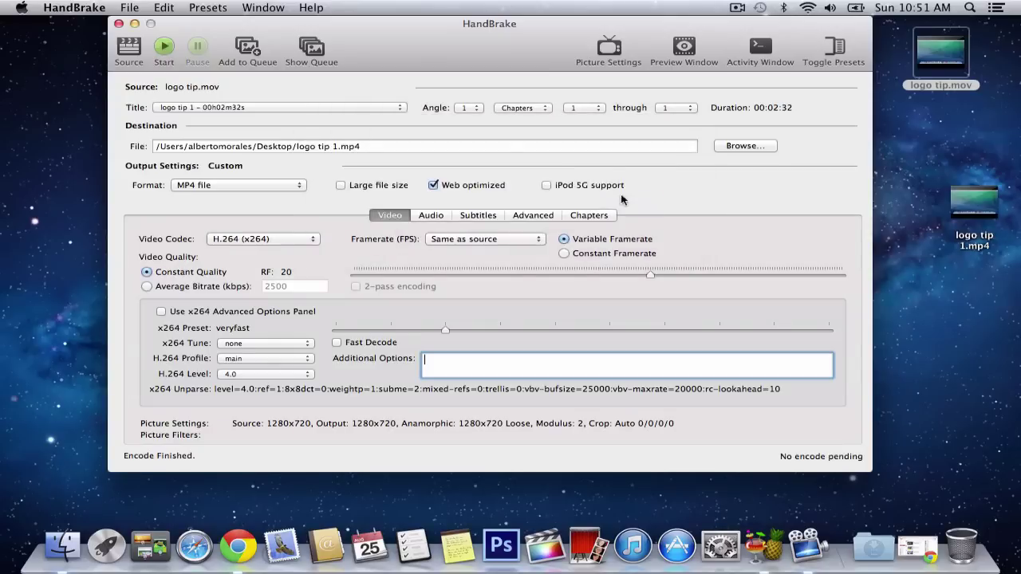
{"action": "left_click", "coordinate": [134, 23]}
Place the two movie icons side by side and view logo tip.mov's info
{"action": "left_click_drag", "start_coordinate": [986, 202], "coordinate": [500, 94]}
{"action": "left_click_drag", "start_coordinate": [942, 62], "coordinate": [369, 100]}
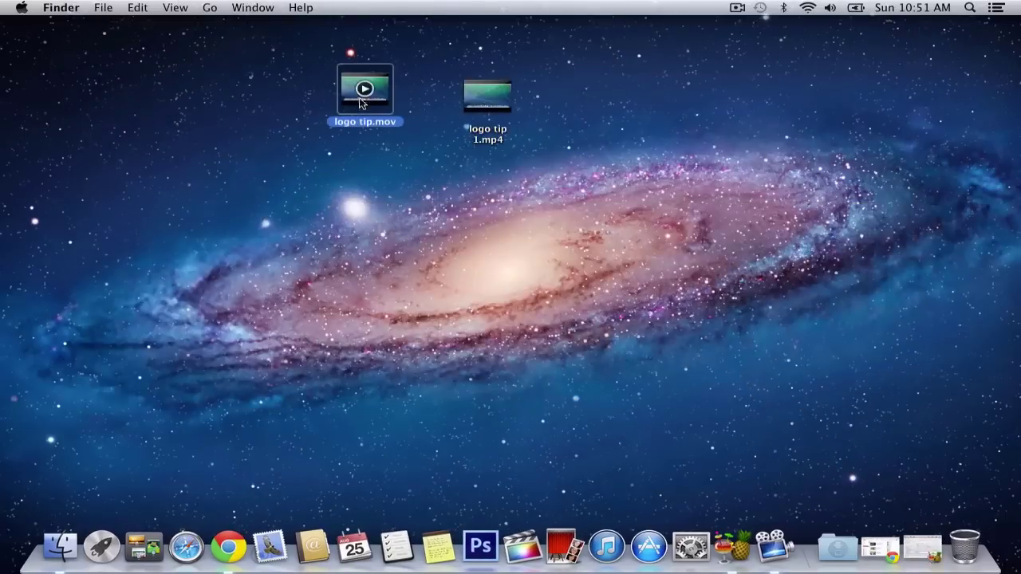
{"action": "right_click", "coordinate": [369, 100]}
{"action": "left_click", "coordinate": [411, 167]}
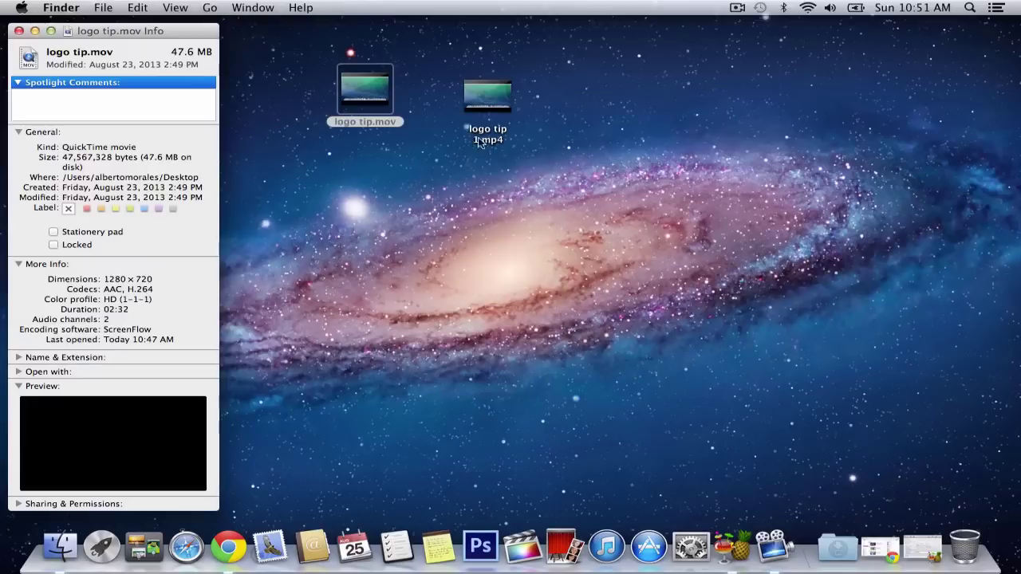
{"action": "left_click", "coordinate": [19, 30]}
Get Info on both movies to compare 47.6 MB versus 7.3 MB, then close both windows
{"action": "left_click_drag", "start_coordinate": [567, 239], "coordinate": [305, 55]}
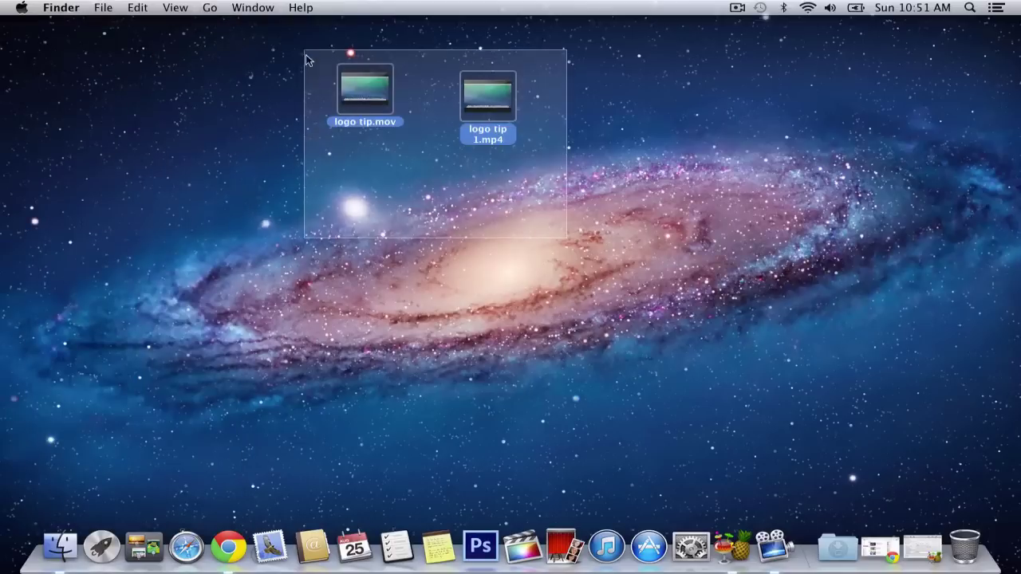
{"action": "right_click", "coordinate": [371, 116]}
{"action": "left_click_drag", "start_coordinate": [315, 126], "coordinate": [338, 68]}
{"action": "right_click", "coordinate": [440, 118]}
{"action": "right_click", "coordinate": [368, 99]}
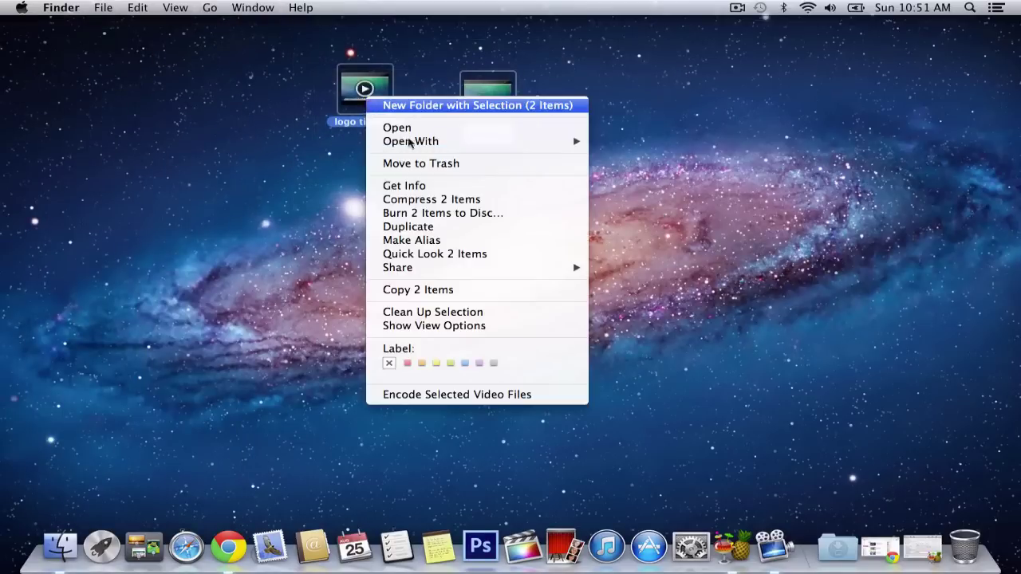
{"action": "left_click", "coordinate": [443, 187]}
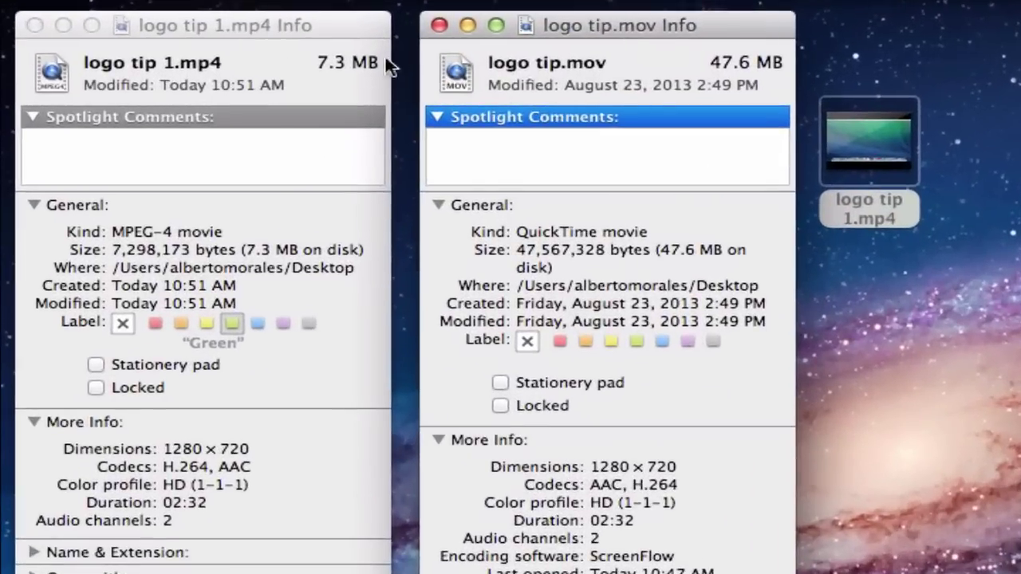
{"action": "left_click", "coordinate": [224, 47]}
{"action": "left_click", "coordinate": [731, 70]}
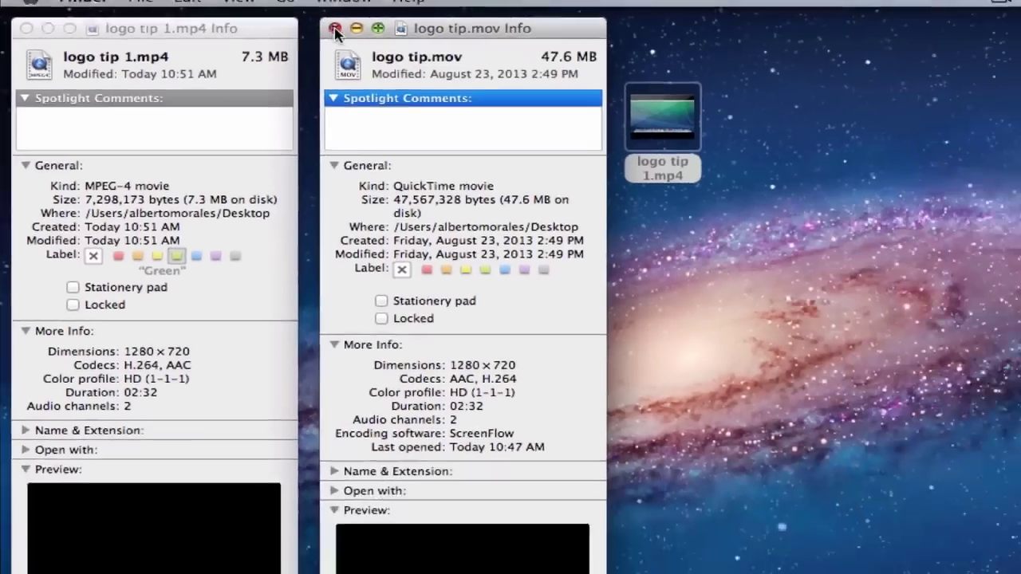
{"action": "left_click", "coordinate": [439, 24]}
{"action": "key", "text": "super+w"}
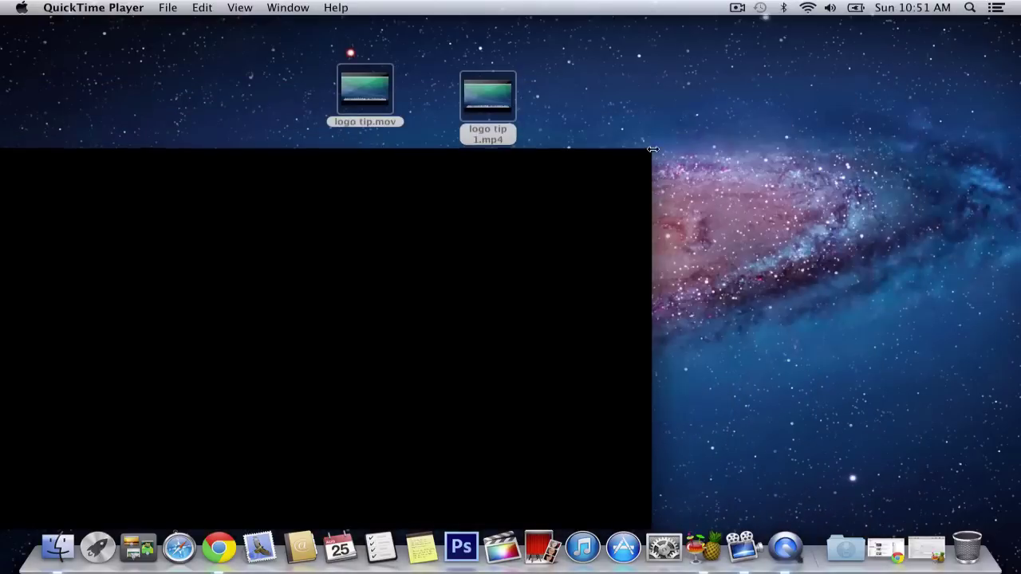
Reposition and shrink the logo tip.mov player, play both movies, pause, resume, and skip to 00:41
{"action": "left_click_drag", "start_coordinate": [499, 157], "coordinate": [756, 80]}
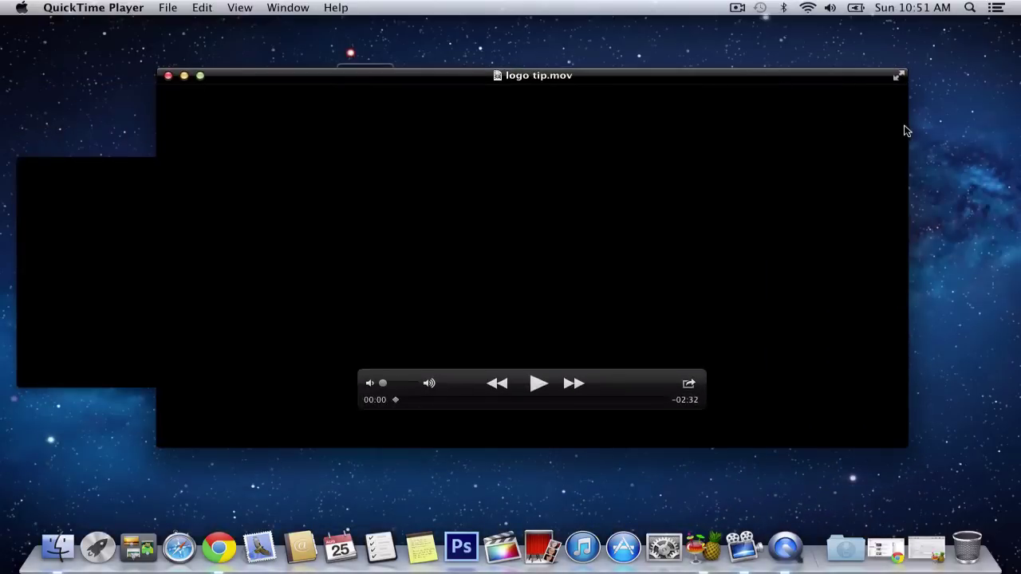
{"action": "left_click_drag", "start_coordinate": [906, 128], "coordinate": [875, 56]}
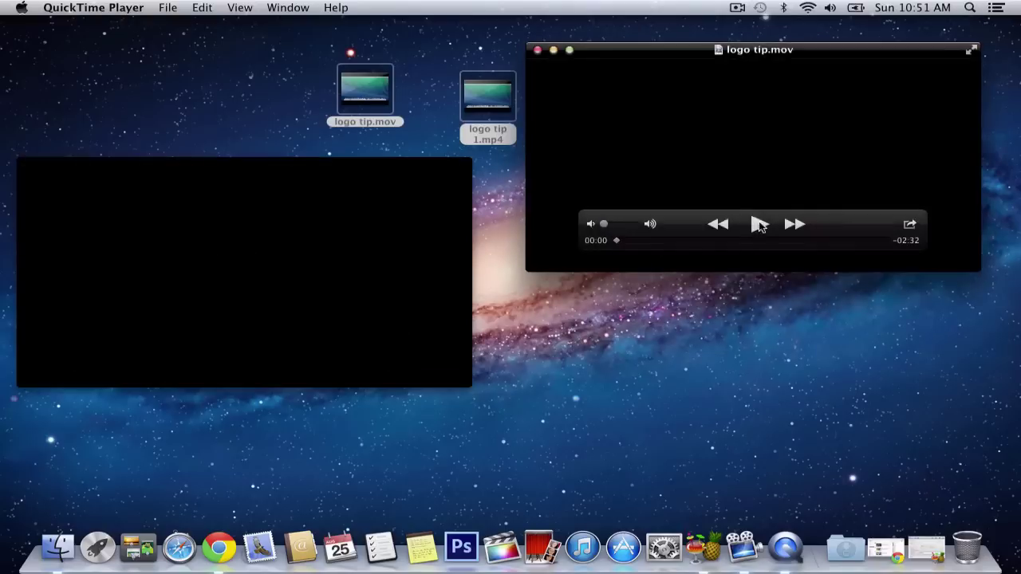
{"action": "left_click", "coordinate": [759, 224]}
{"action": "left_click", "coordinate": [254, 343]}
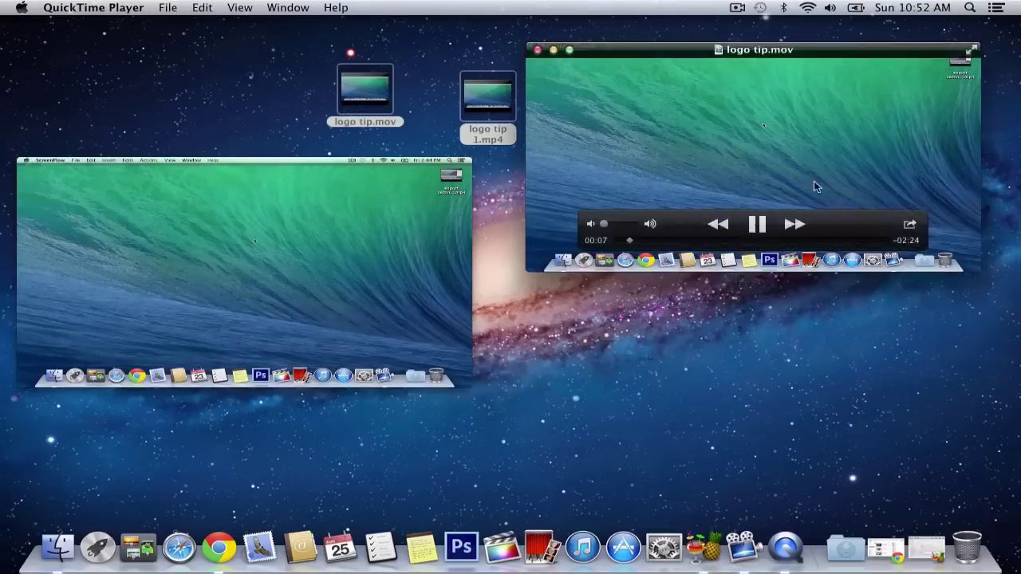
{"action": "left_click", "coordinate": [756, 224]}
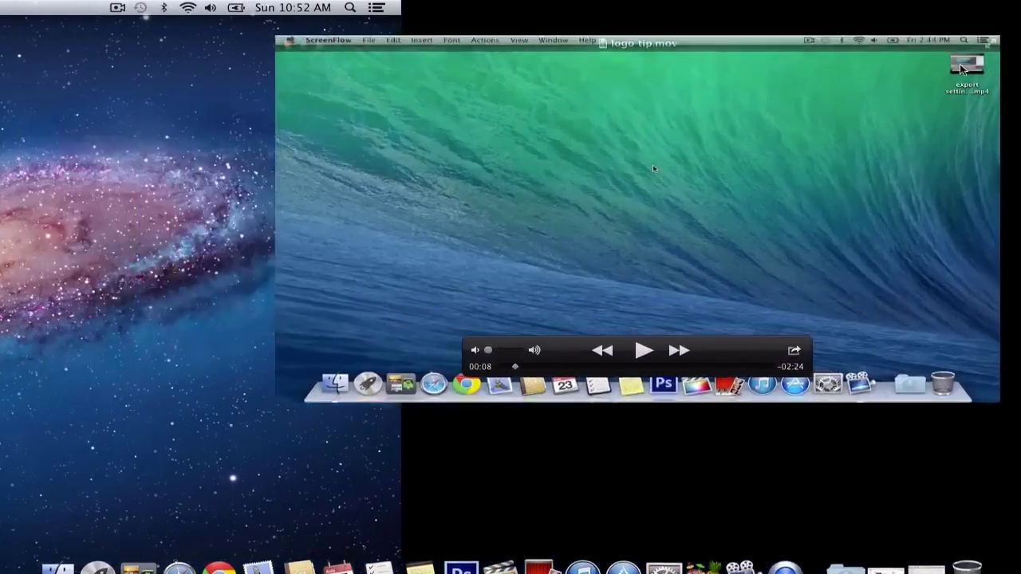
{"action": "key", "text": "space"}
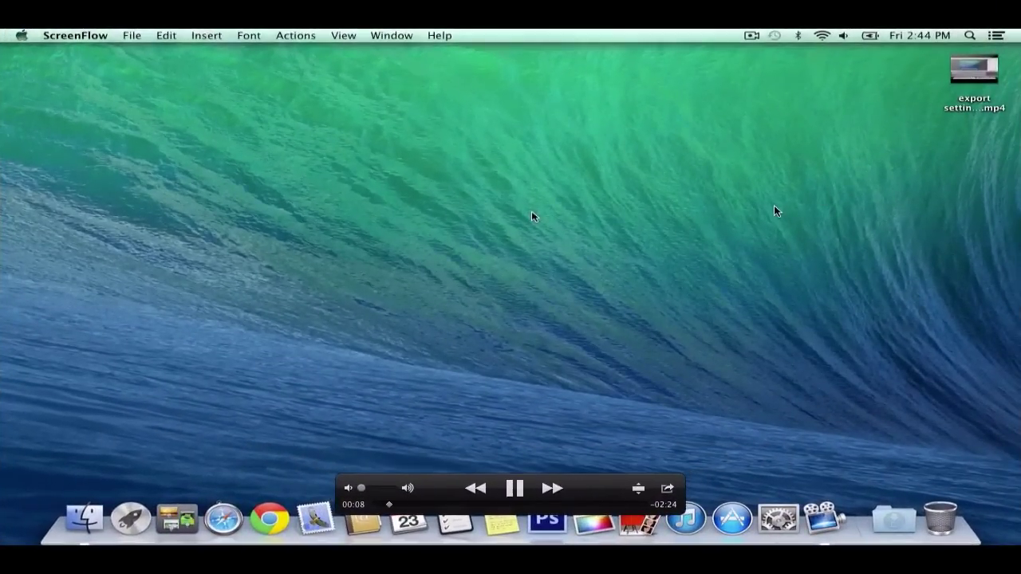
{"action": "left_click", "coordinate": [446, 504]}
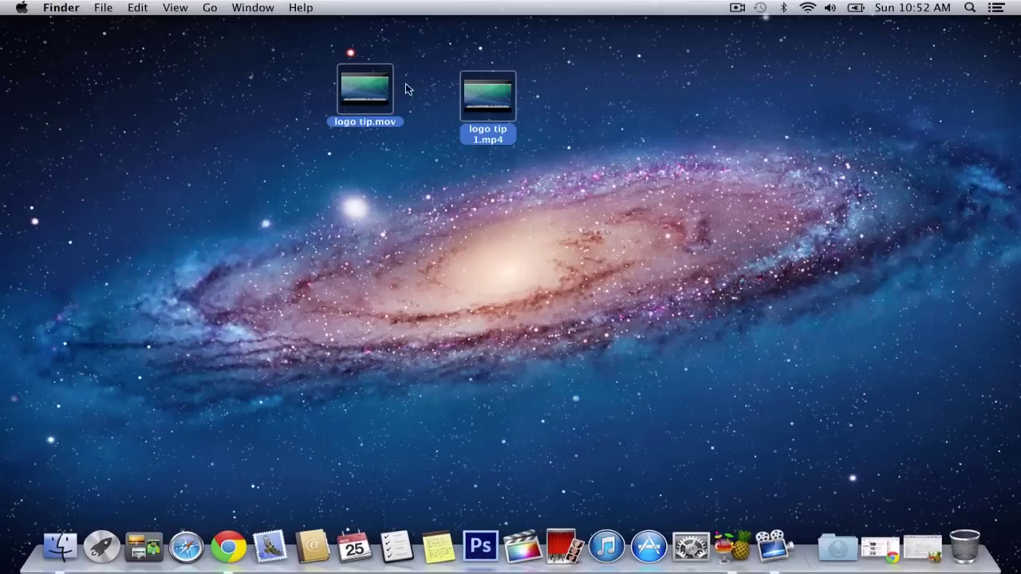
Watch logo tip 1.mp4 full screen, quit QuickTime, then move its icon left of logo tip.mov
{"action": "double_click", "coordinate": [495, 120]}
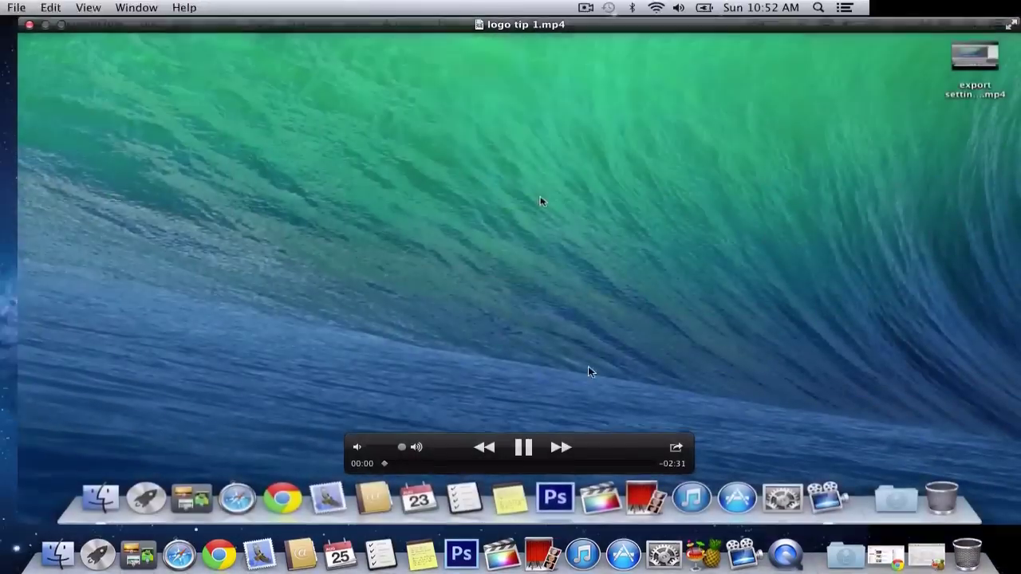
{"action": "left_click", "coordinate": [1005, 31]}
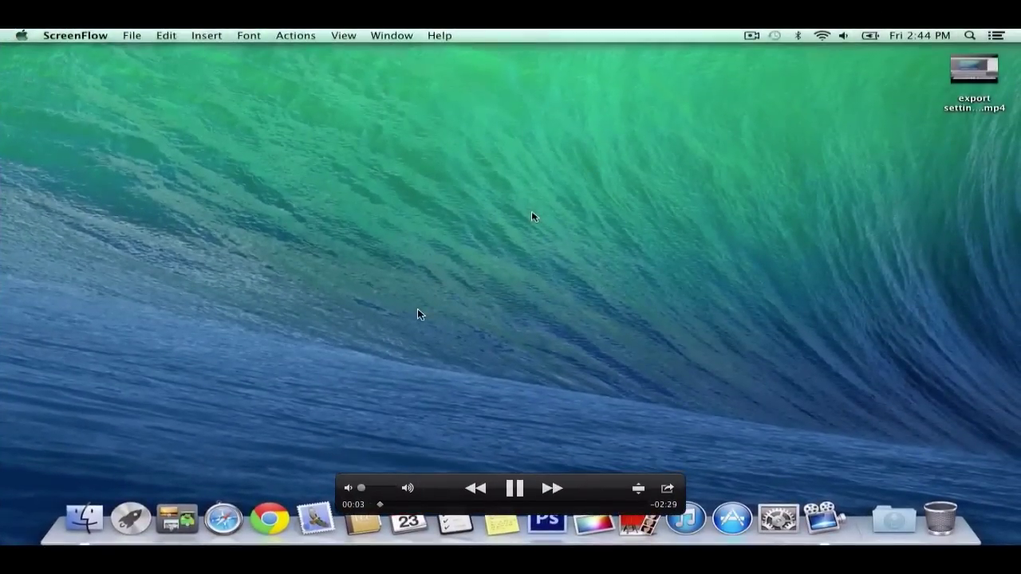
{"action": "key", "text": "super+q"}
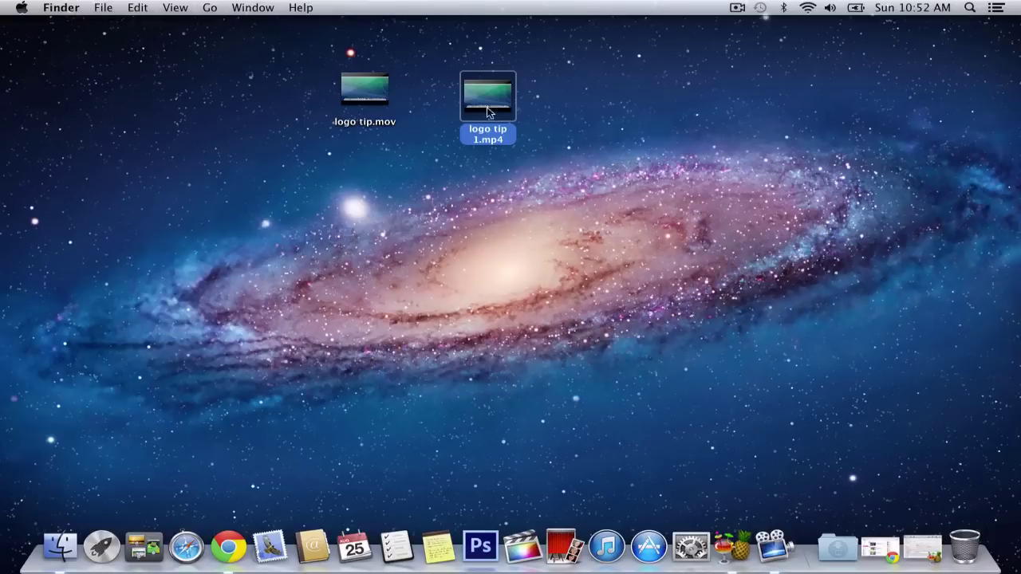
{"action": "left_click_drag", "start_coordinate": [485, 103], "coordinate": [292, 105]}
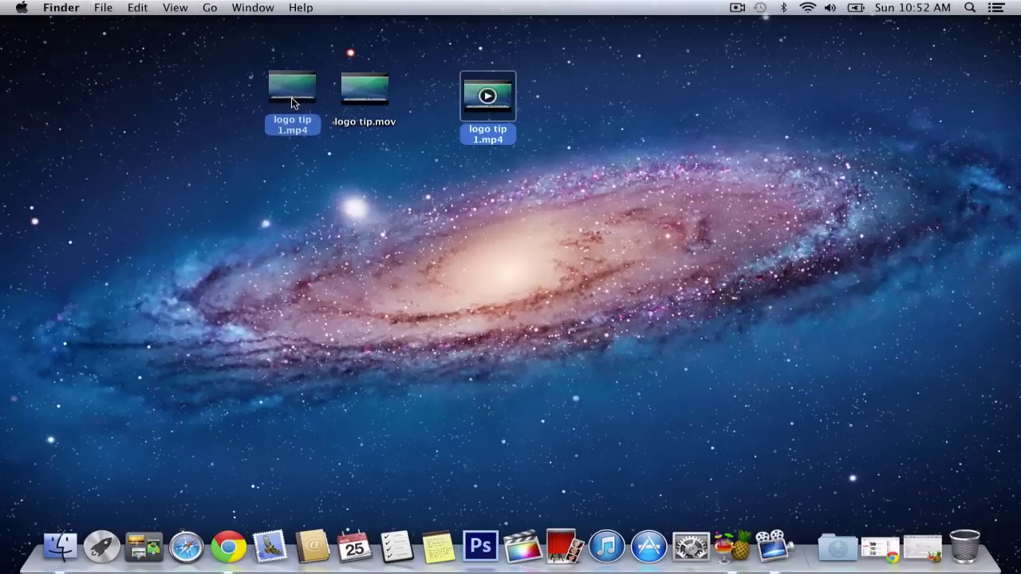
{"action": "left_click", "coordinate": [522, 125]}
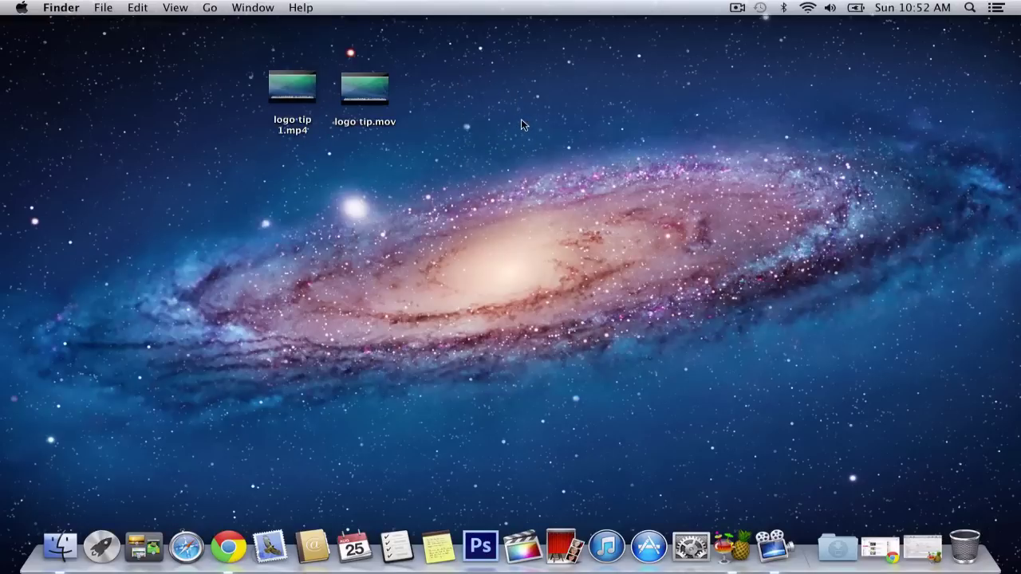